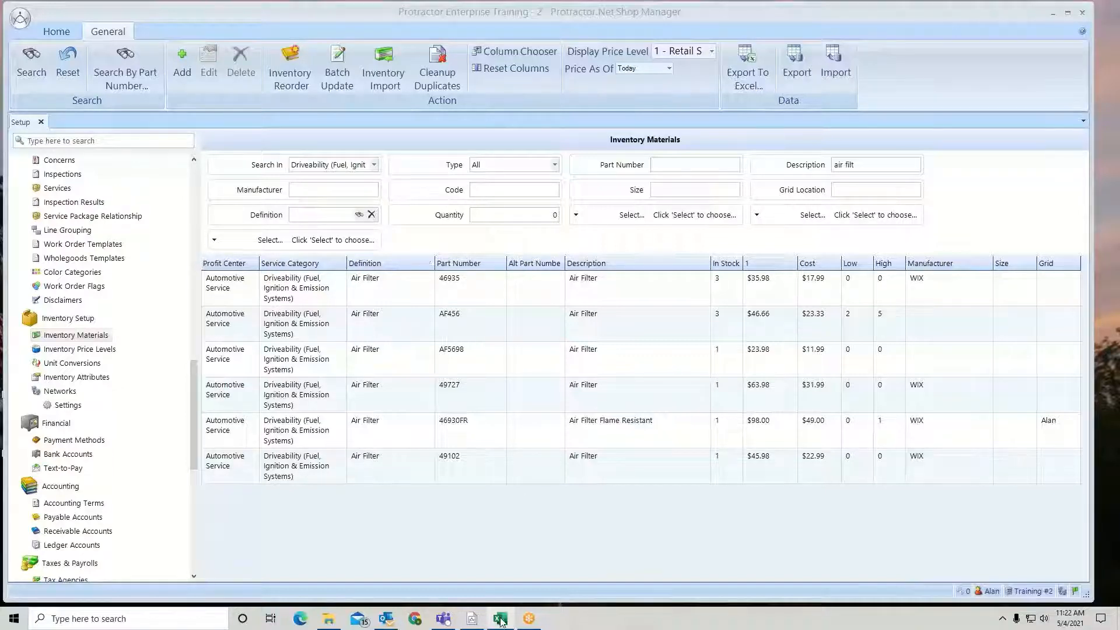
- Switch to the Excel import template, review the column headers on the Driveability sheet, and close Excel
mouse_move(501, 621)
left_click(475, 574)
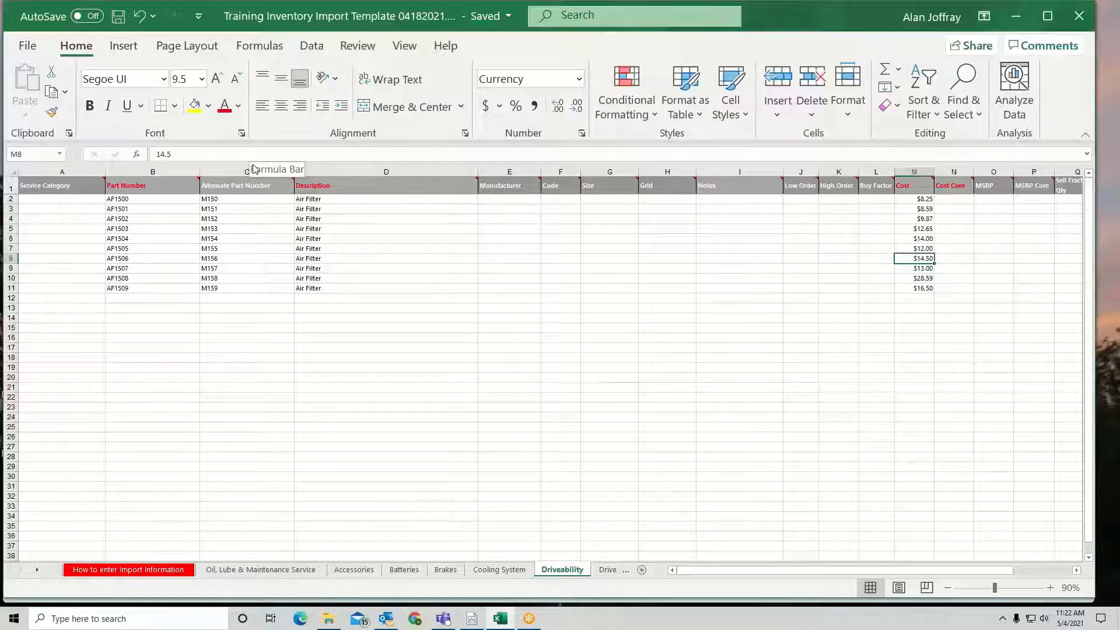
mouse_move(138, 185)
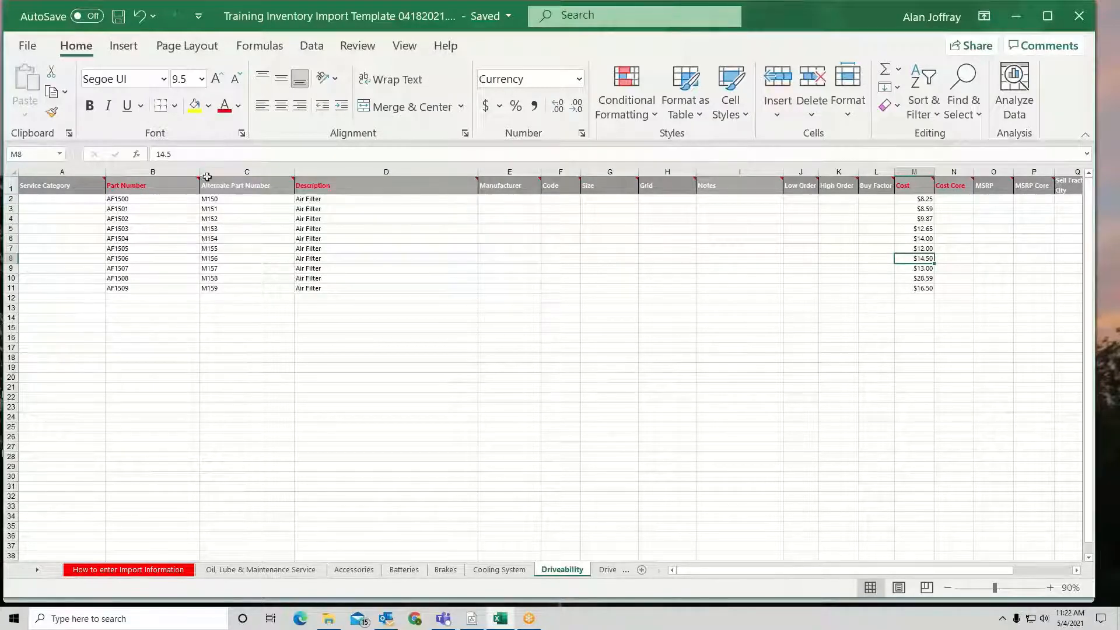
mouse_move(337, 187)
mouse_move(921, 186)
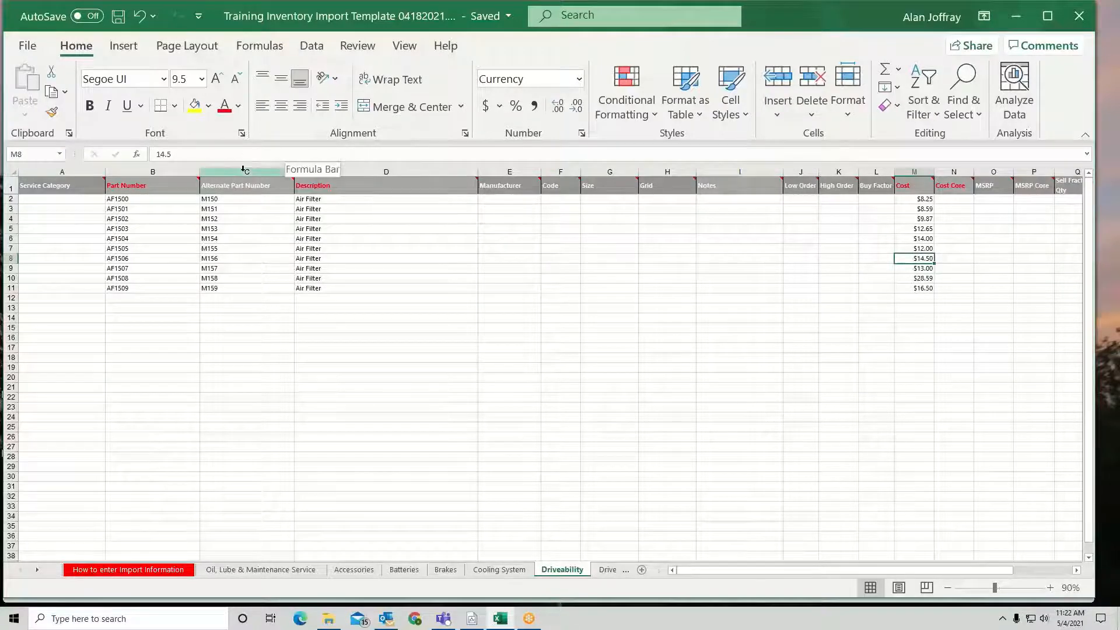
mouse_move(241, 188)
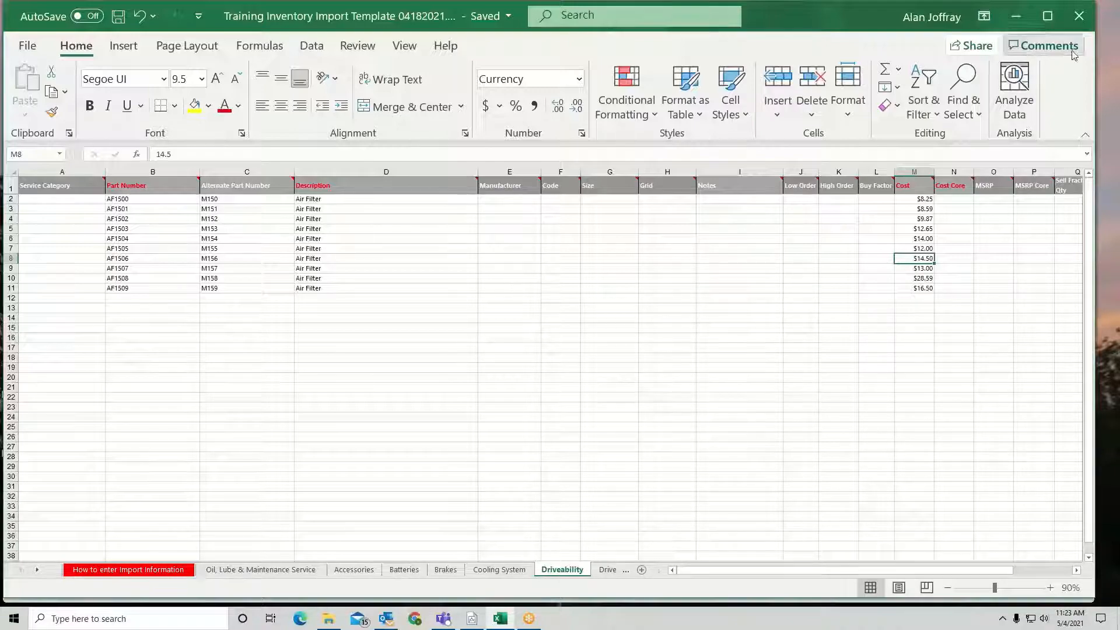
left_click(1077, 15)
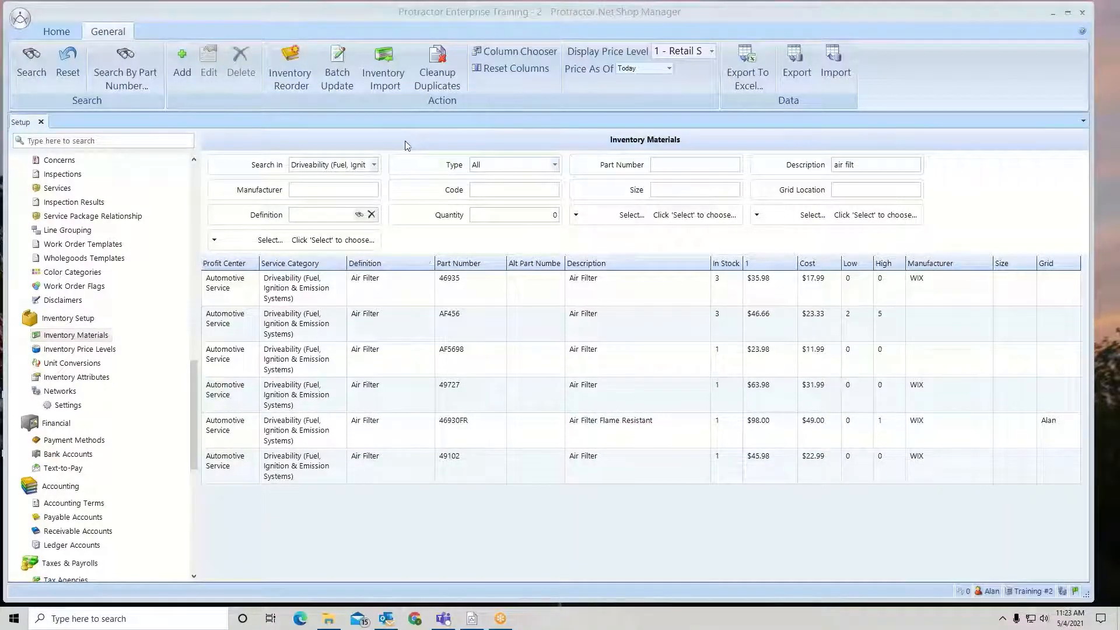
- Start an inventory import and choose the file Training Inventory Import Template 04182021.xlsx from the Desktop
left_click(383, 56)
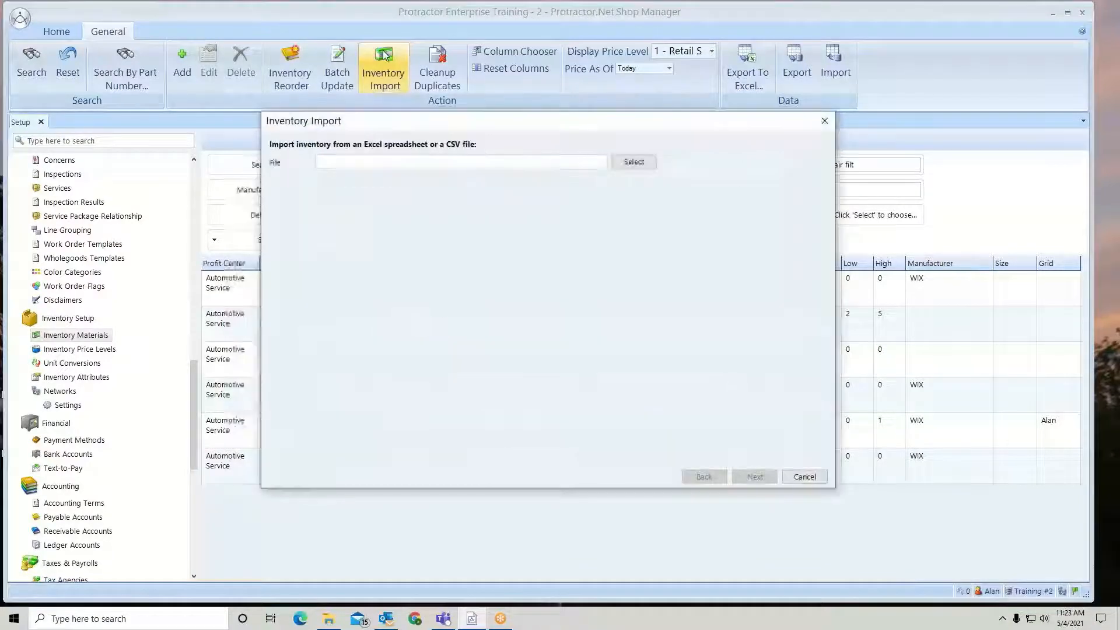
left_click(641, 165)
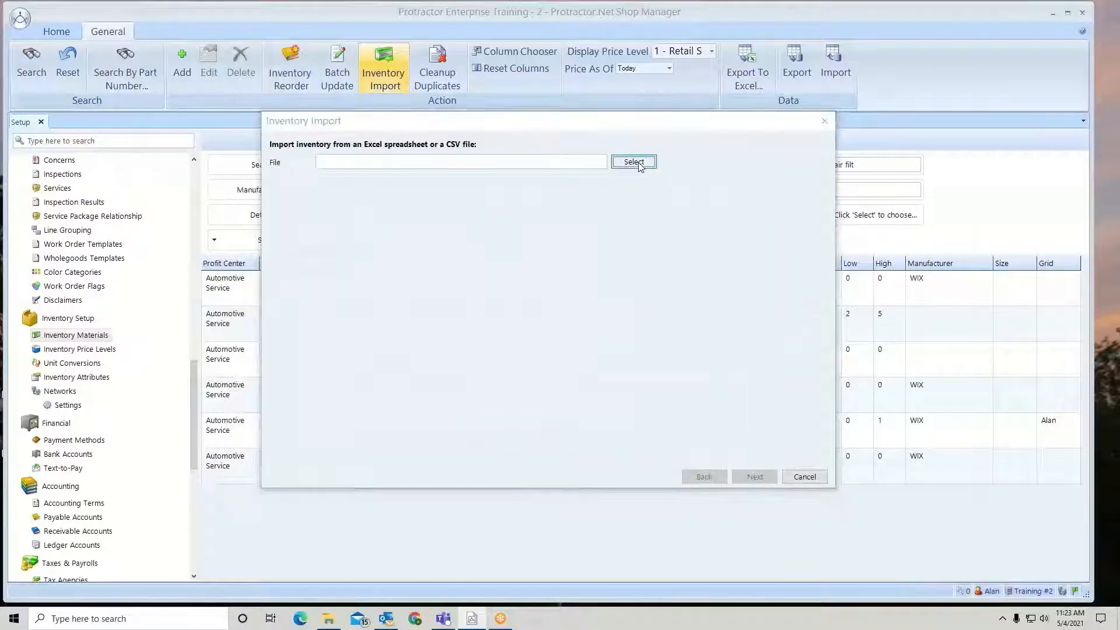
scroll(481, 303, "down", 3)
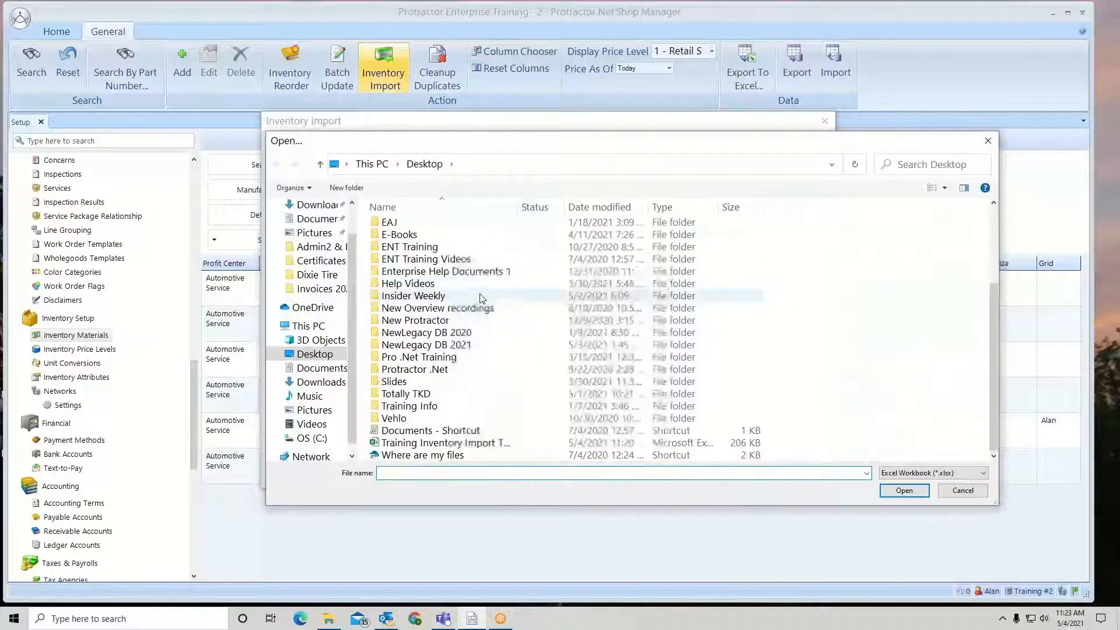
left_click(491, 443)
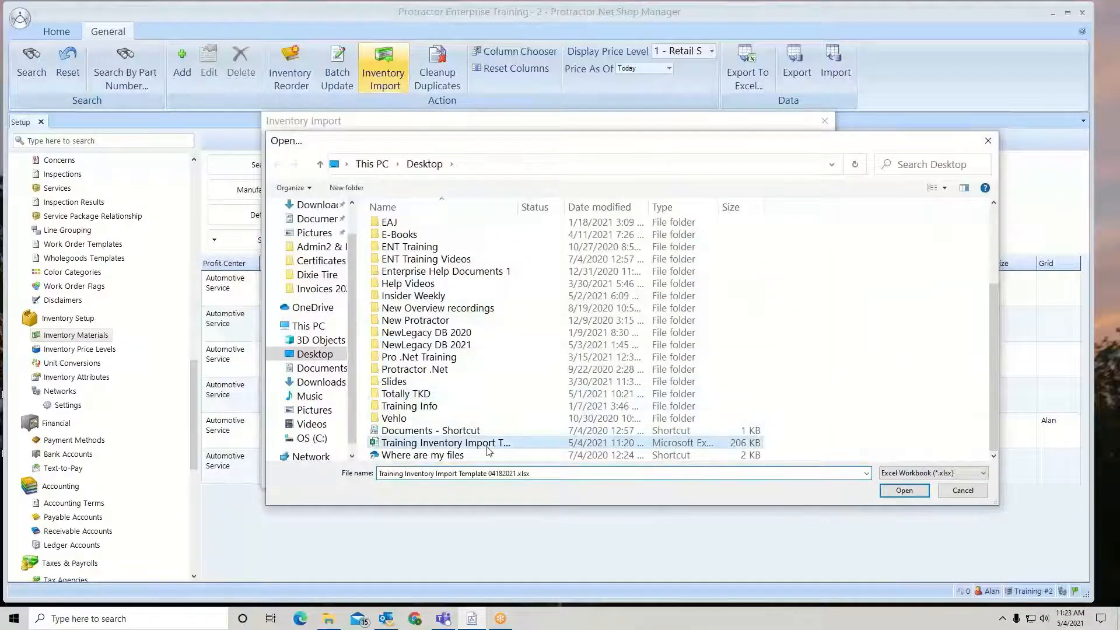
left_click(901, 491)
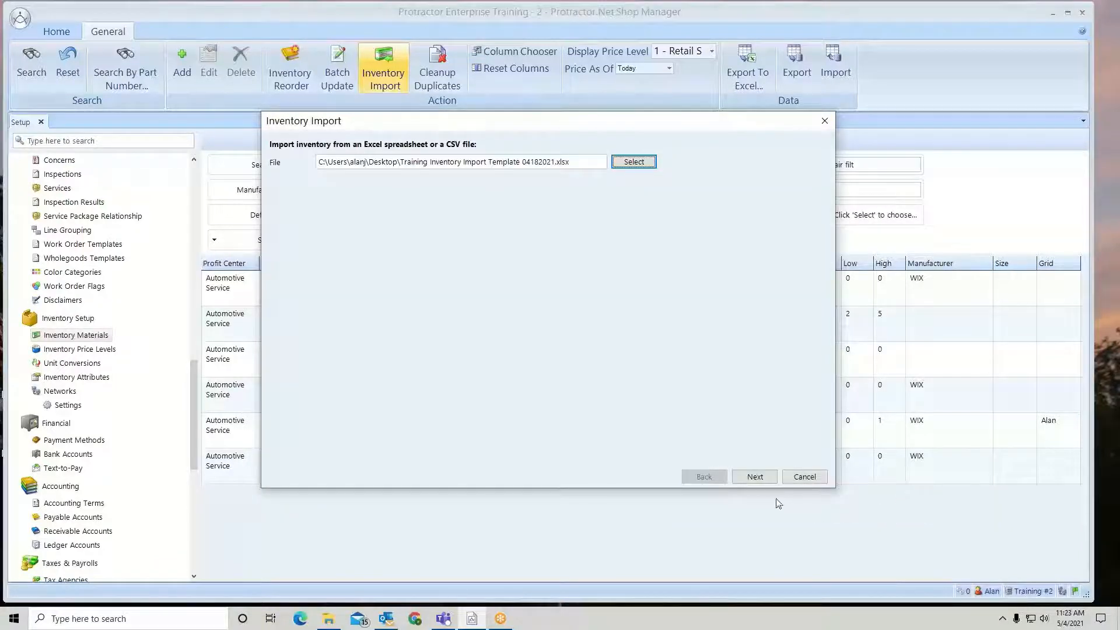
left_click(754, 477)
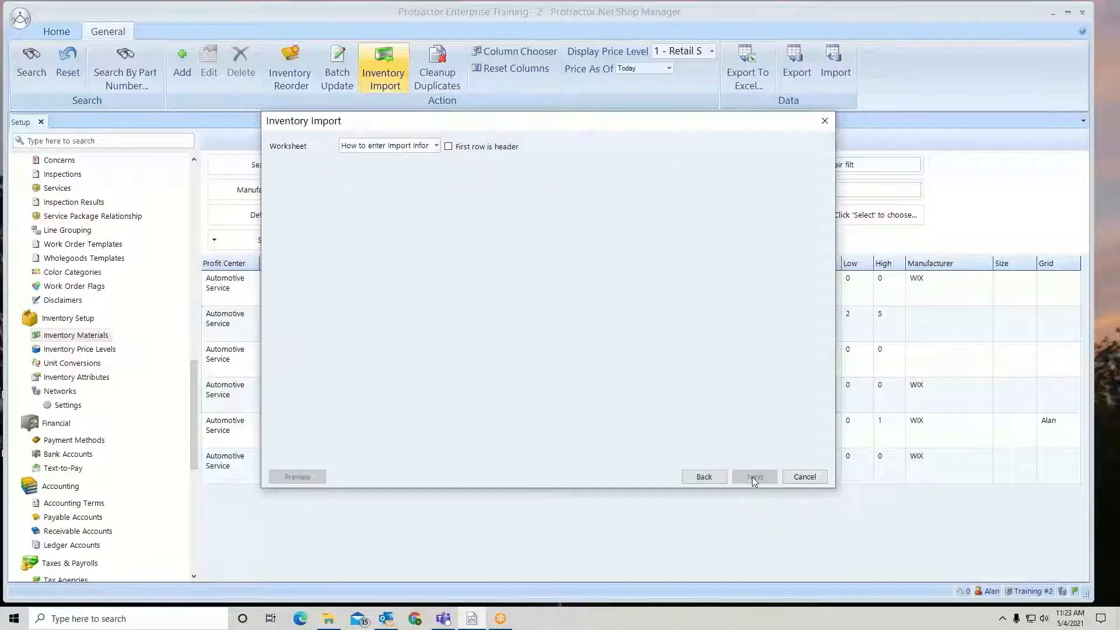
- Select the Driveability worksheet and enlarge the import dialog to show all columns
left_click(436, 147)
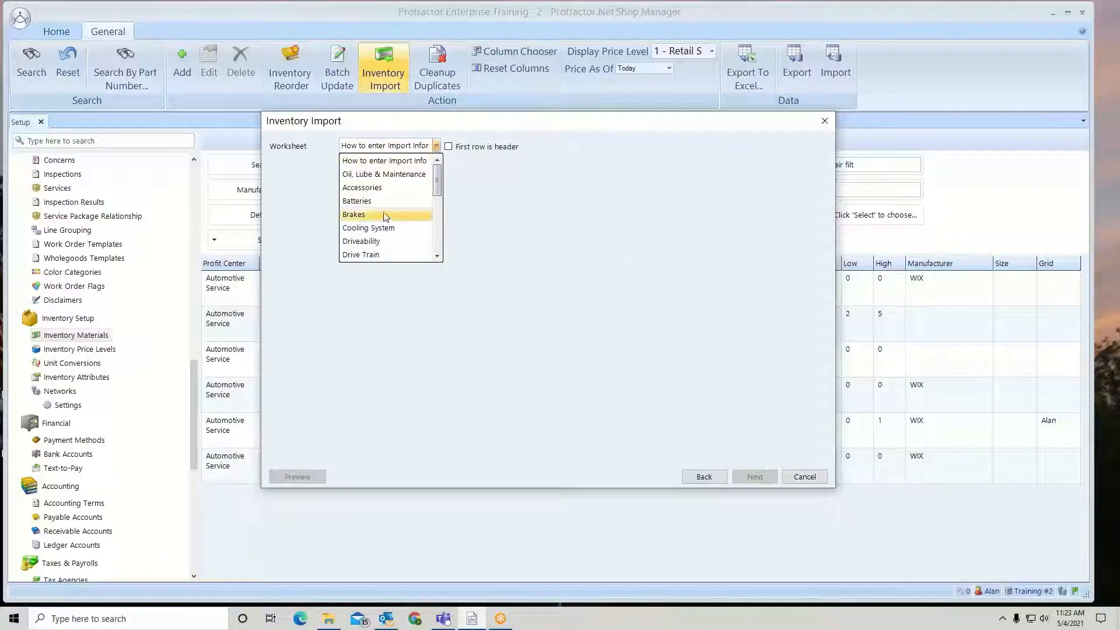
left_click(368, 242)
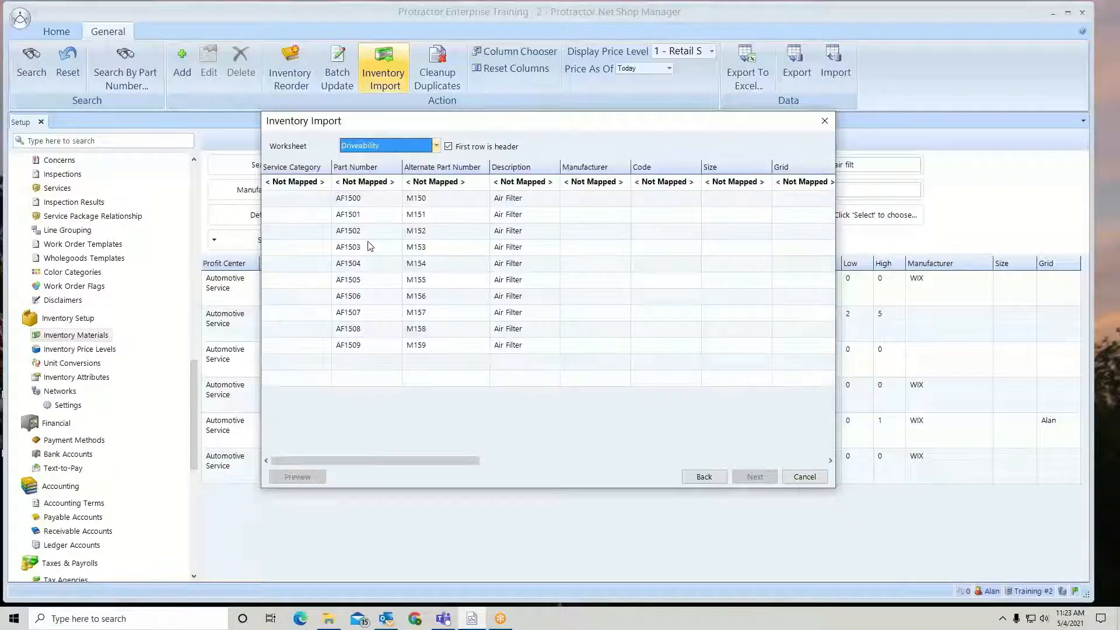
left_click_drag(259, 230, 70, 230)
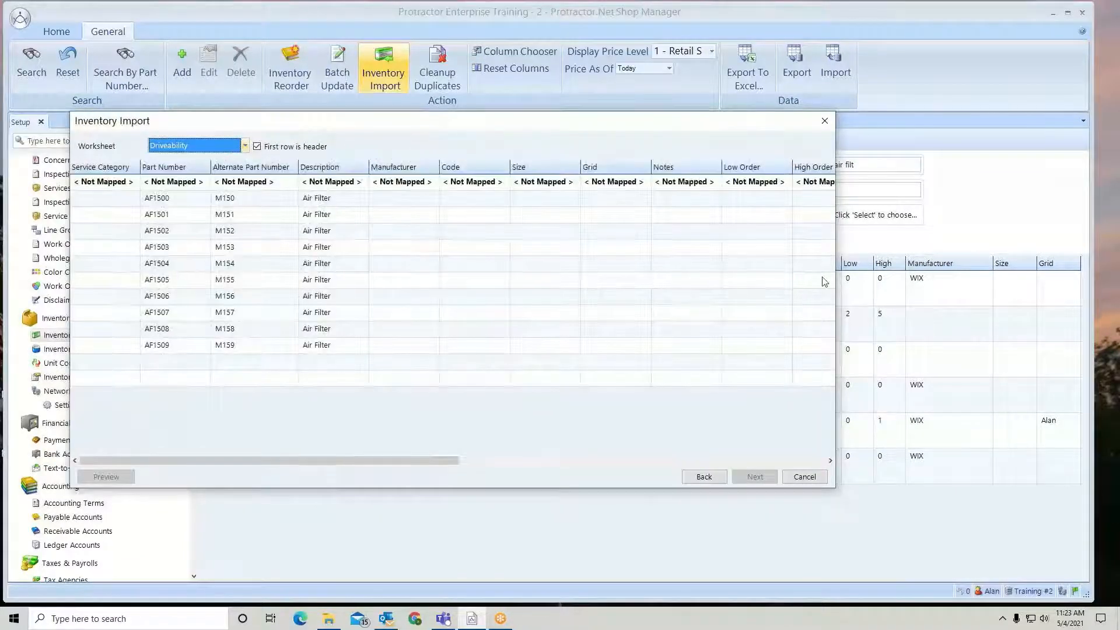
left_click_drag(837, 281, 1015, 297)
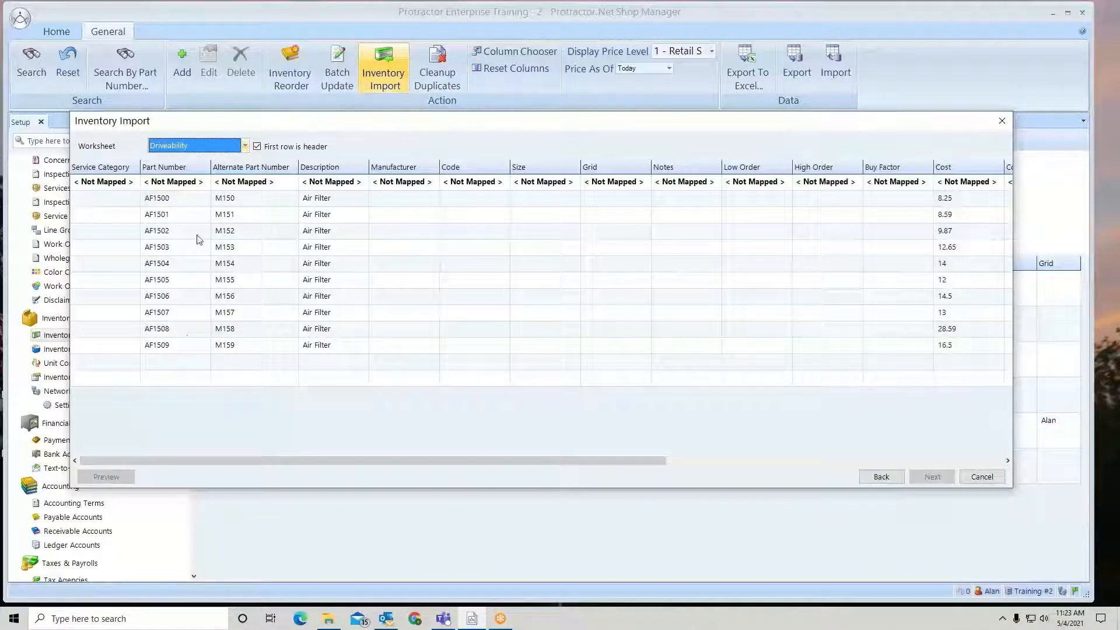
- Map the sheet columns to Part Number, Alternate Part Number and Description
left_click(205, 184)
left_click(205, 184)
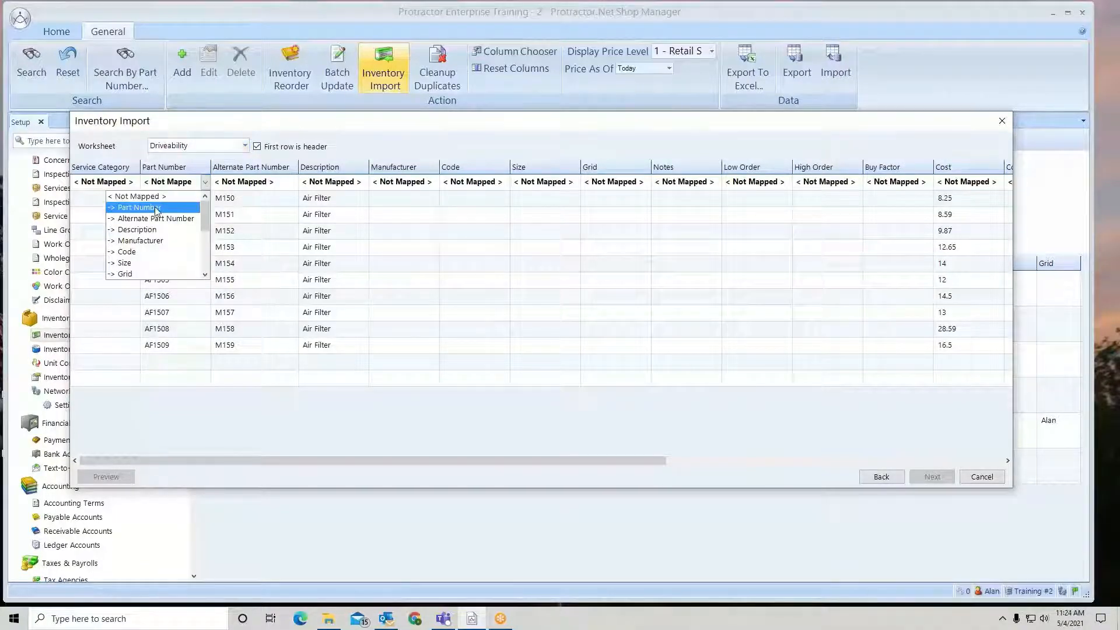
left_click(156, 211)
left_click(219, 185)
left_click(293, 183)
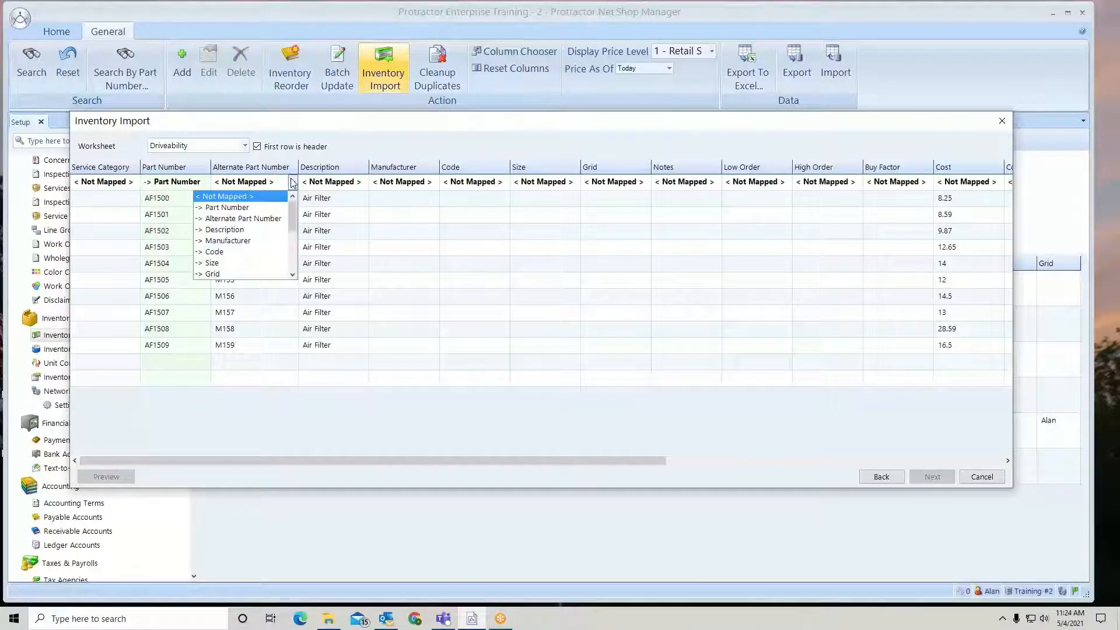
left_click(269, 218)
left_click(338, 184)
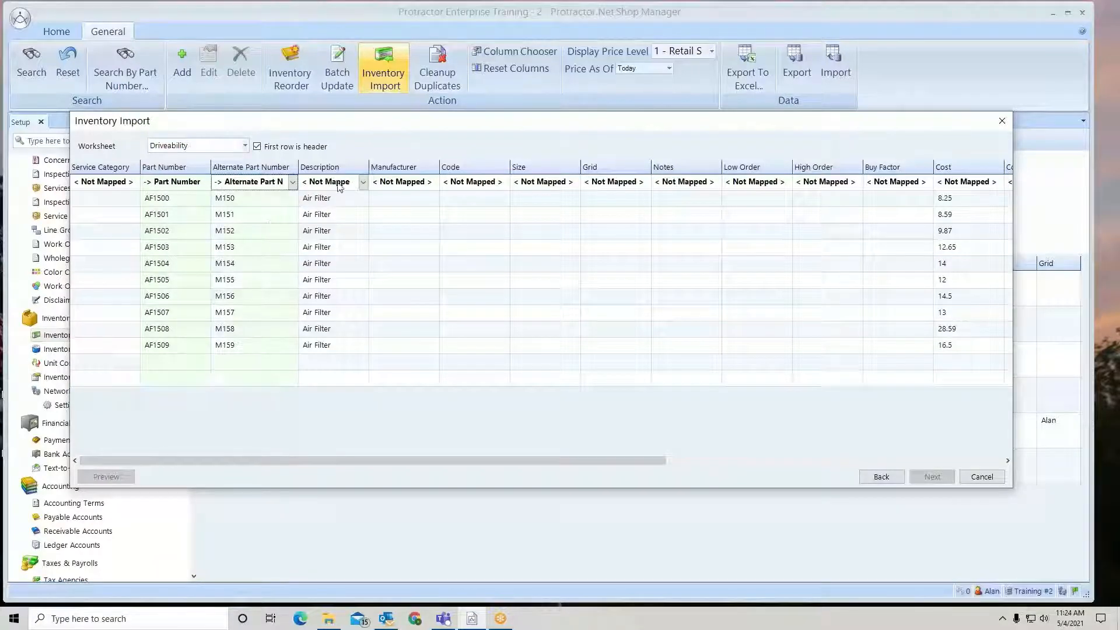
left_click(363, 182)
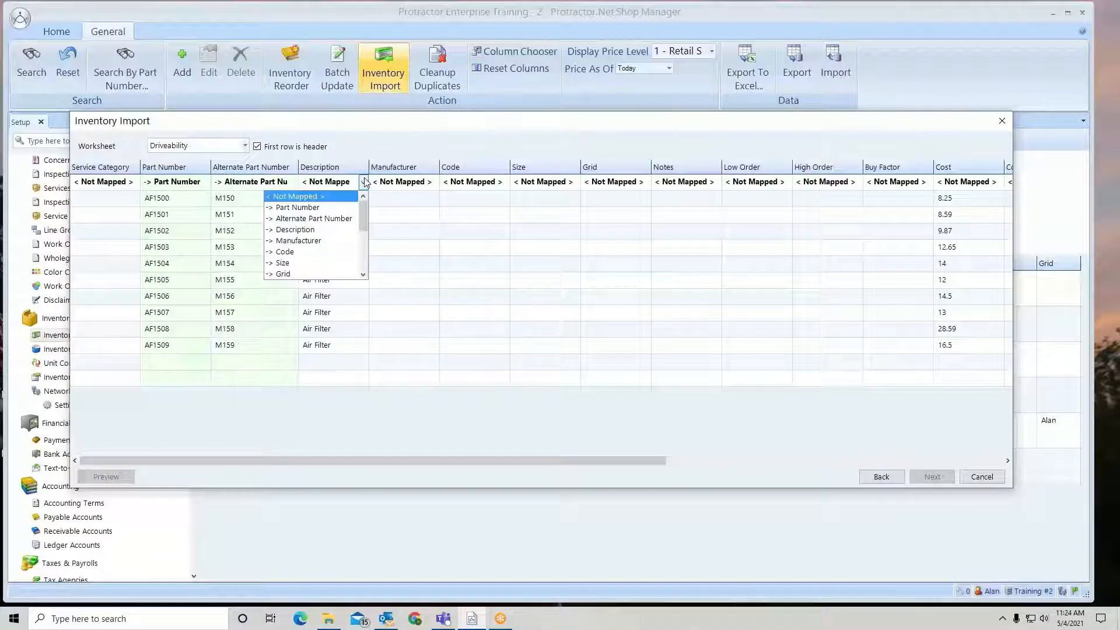
left_click(316, 231)
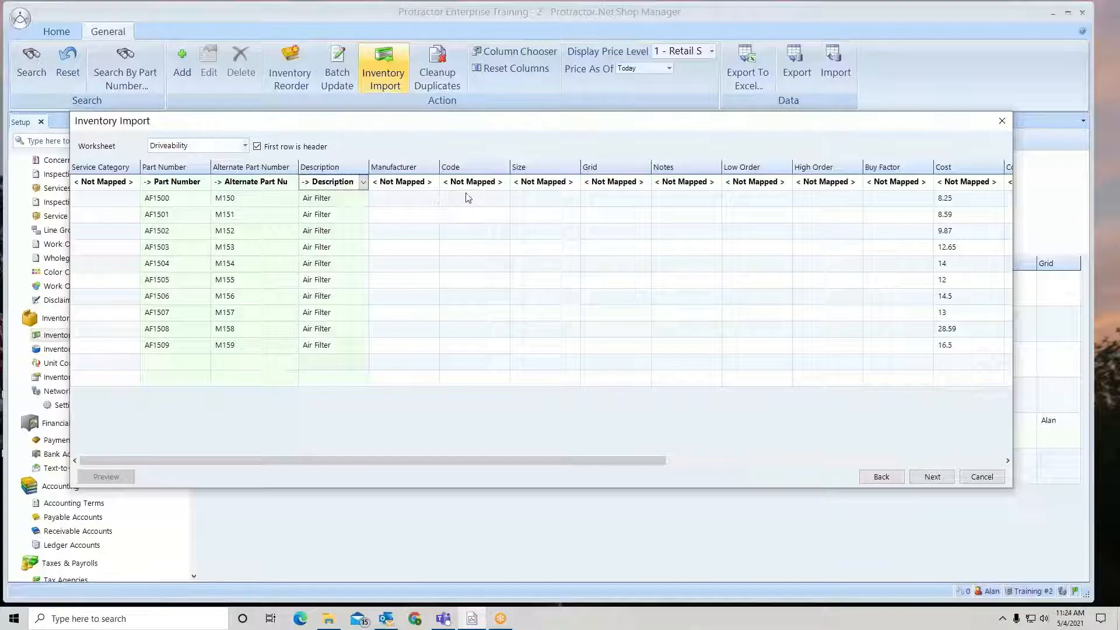
- Map the Cost column to Cost and continue to the next import page
left_click(999, 183)
scroll(979, 214, "down", 2)
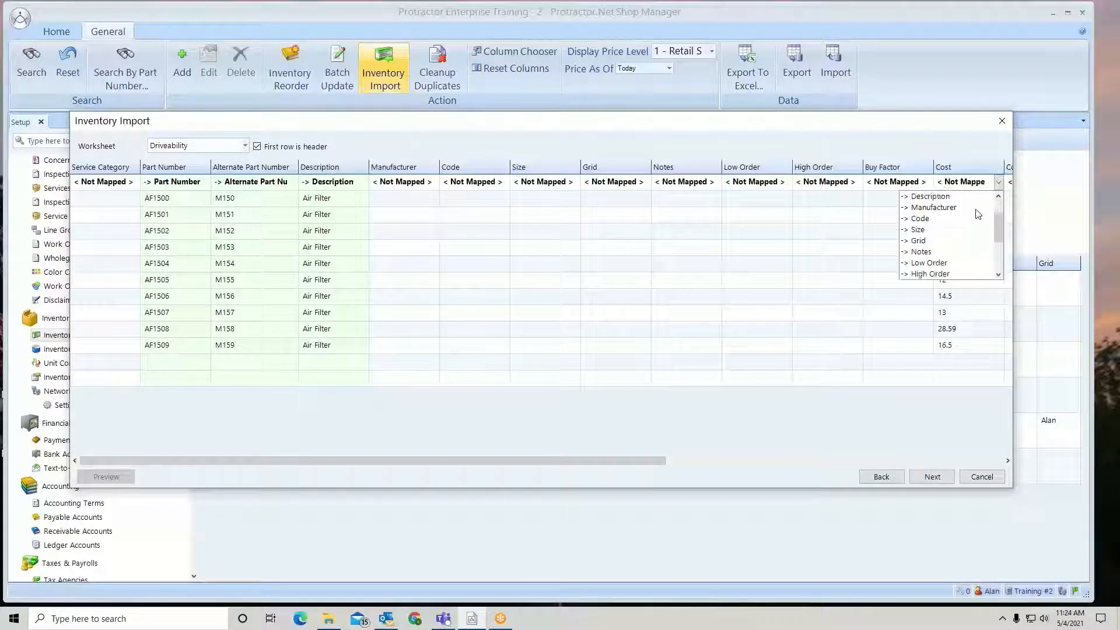
scroll(978, 214, "down", 2)
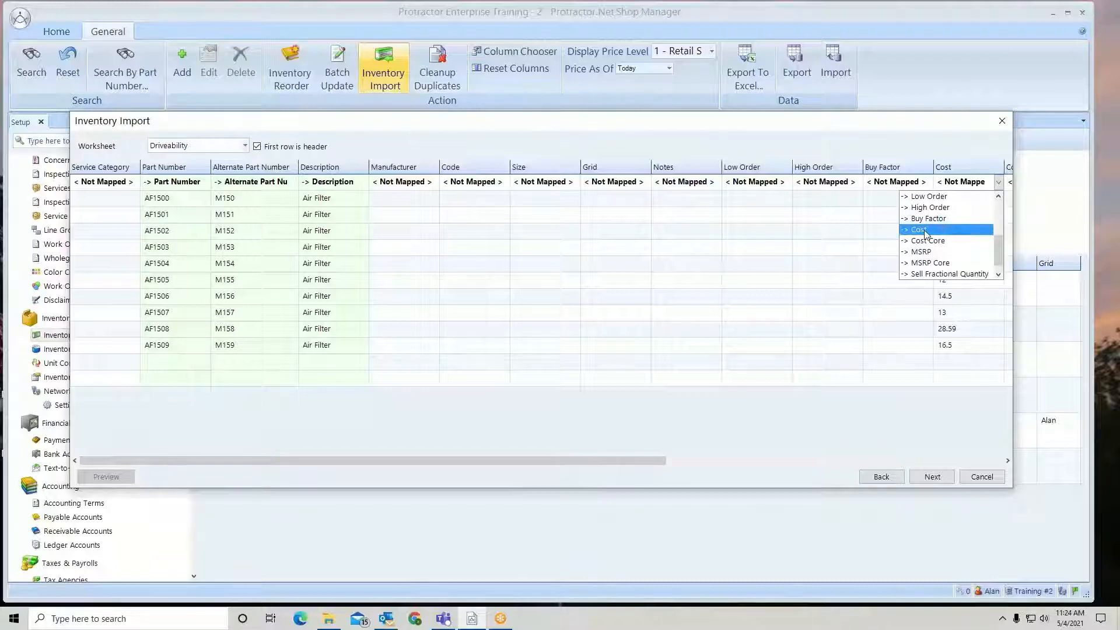
left_click(926, 231)
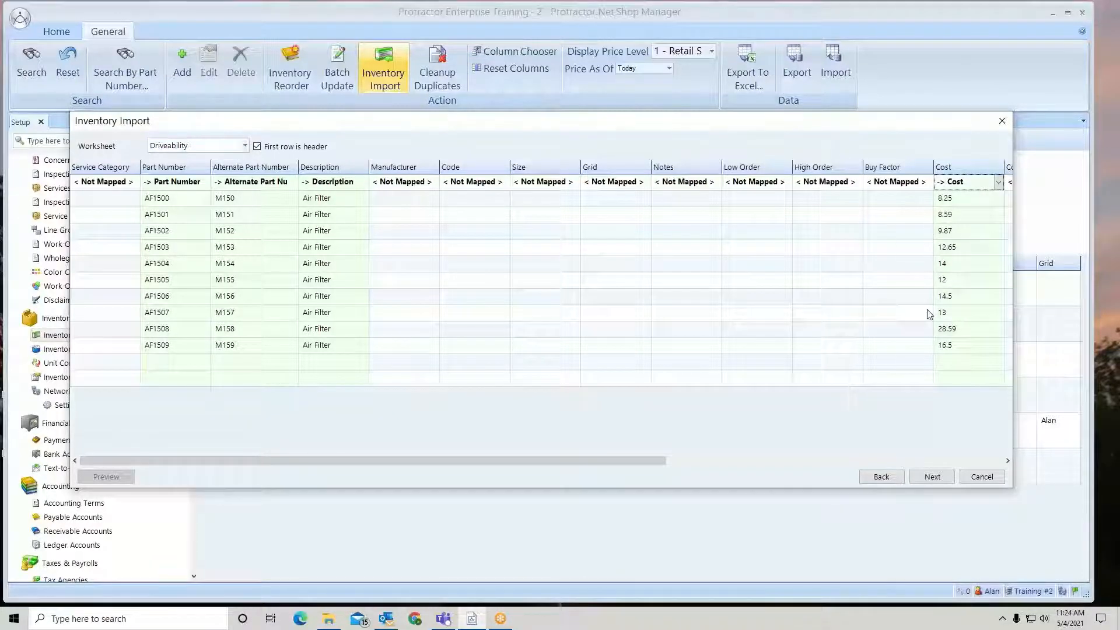
left_click(932, 477)
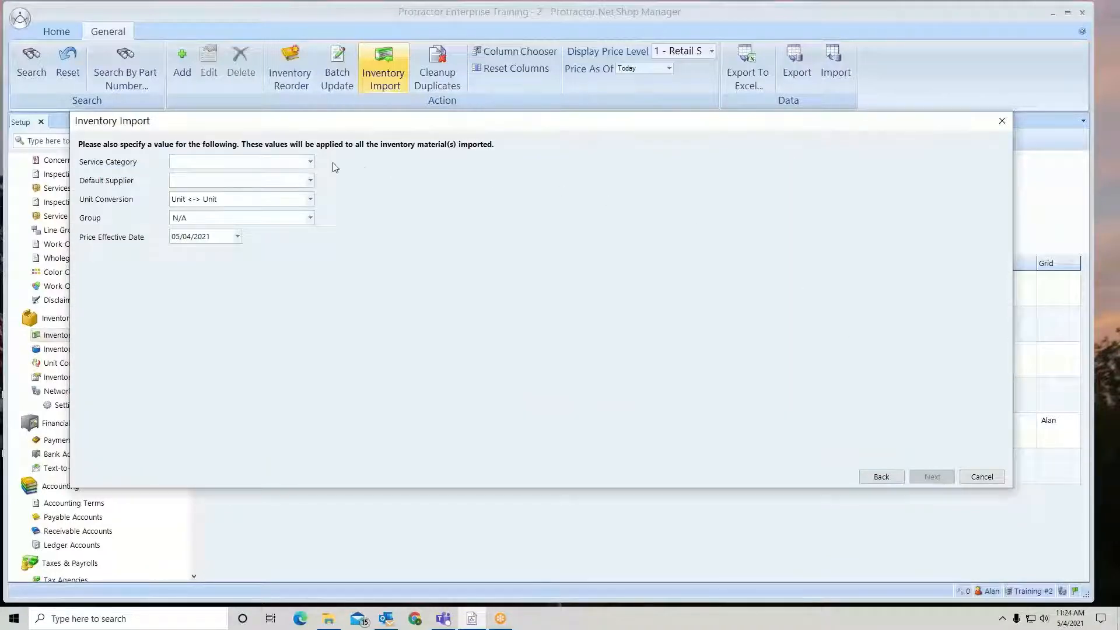
- Set Service Category to Driveability (Fuel, Ignition & Emission Systems) and Default Supplier to Carquest ENT, then continue
left_click(310, 162)
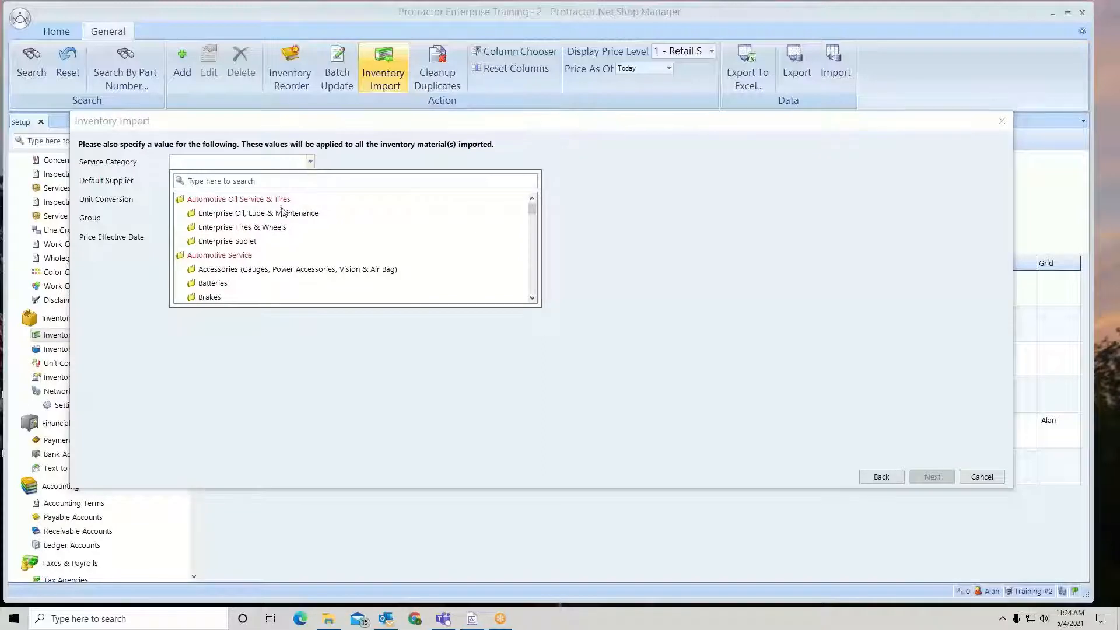
scroll(265, 242, "down", 2)
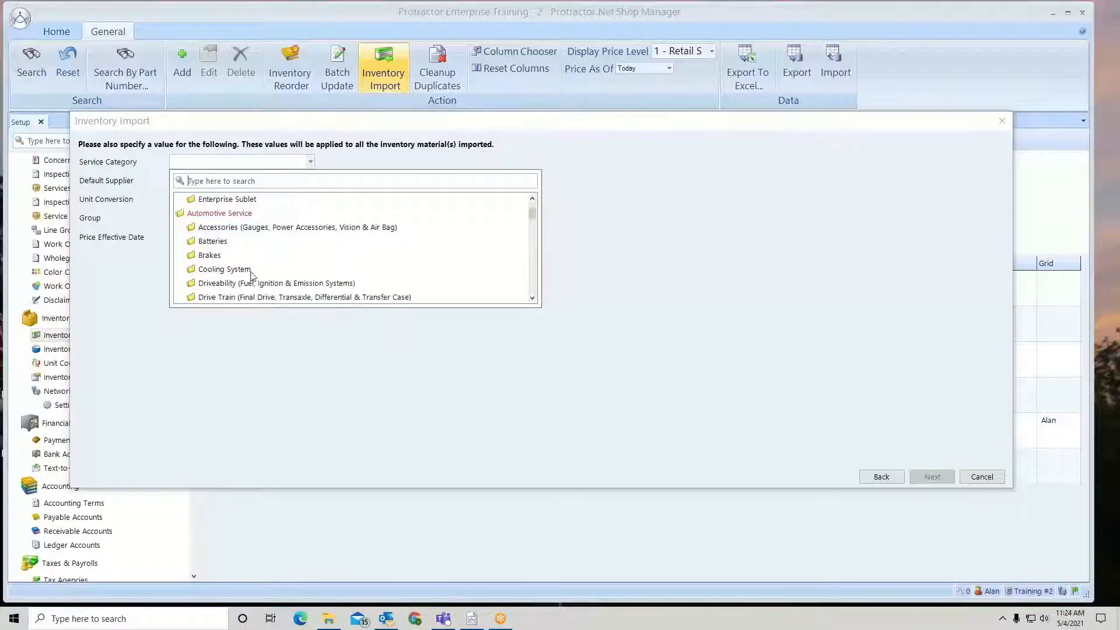
left_click(250, 284)
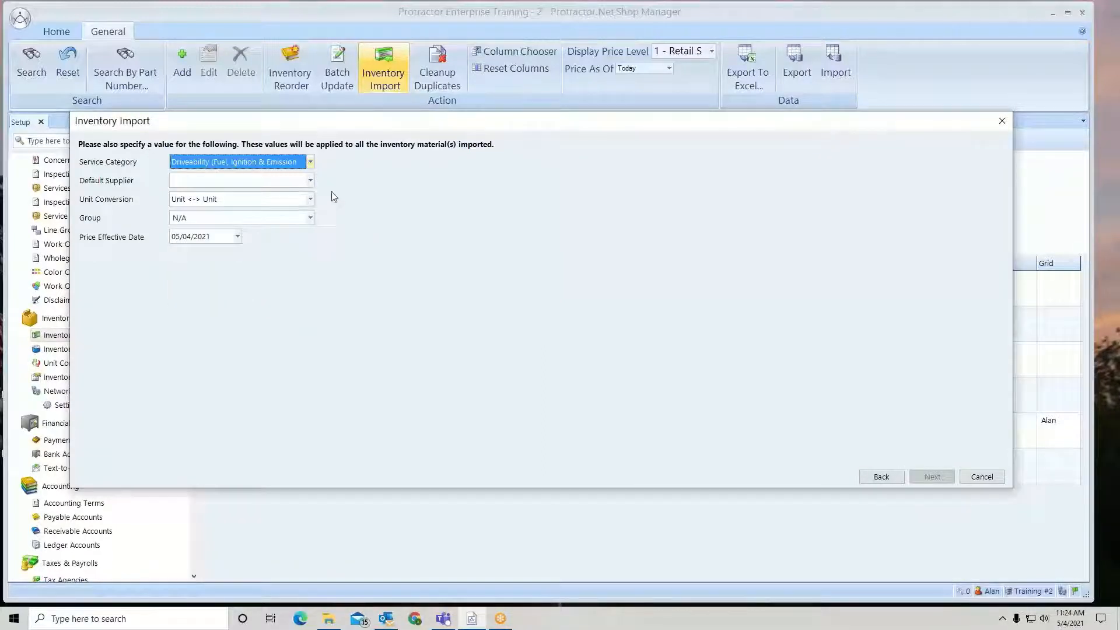
left_click(309, 182)
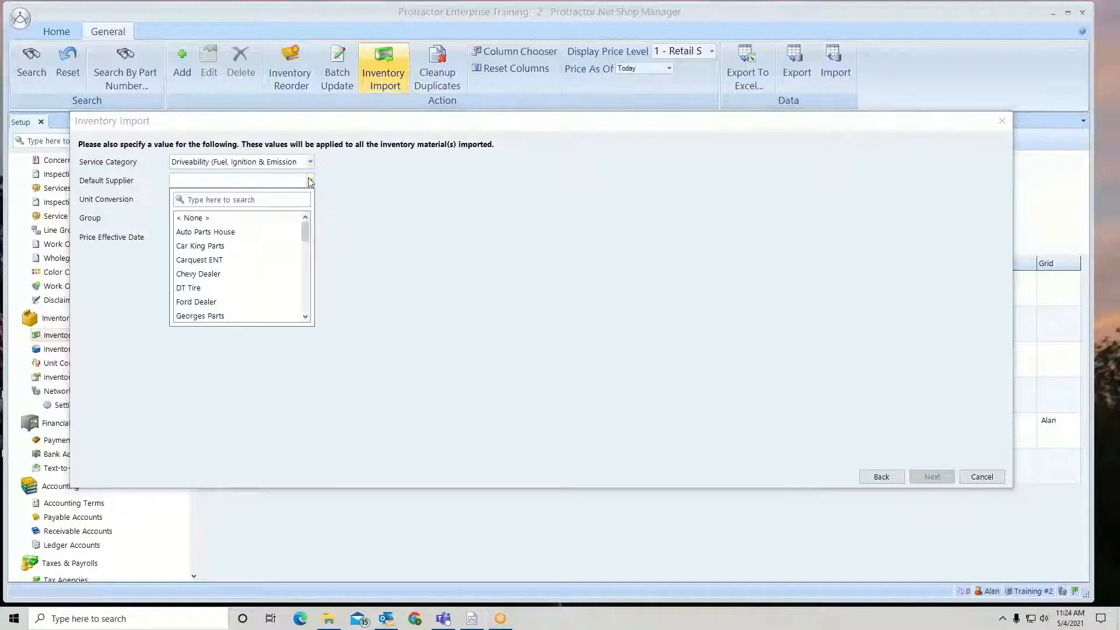
left_click(185, 261)
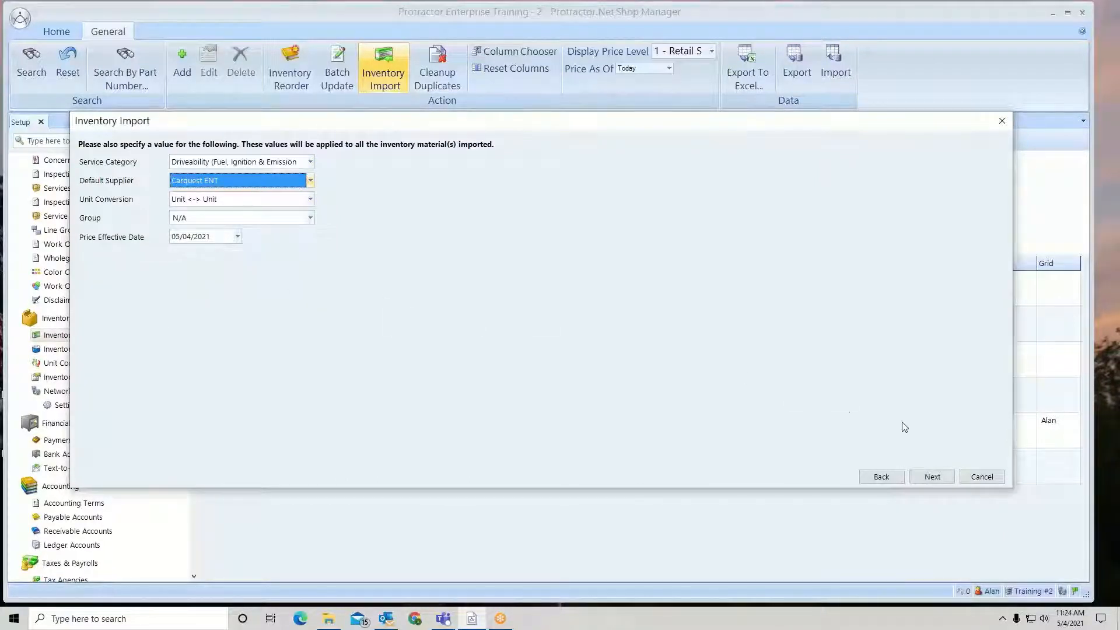
left_click(940, 478)
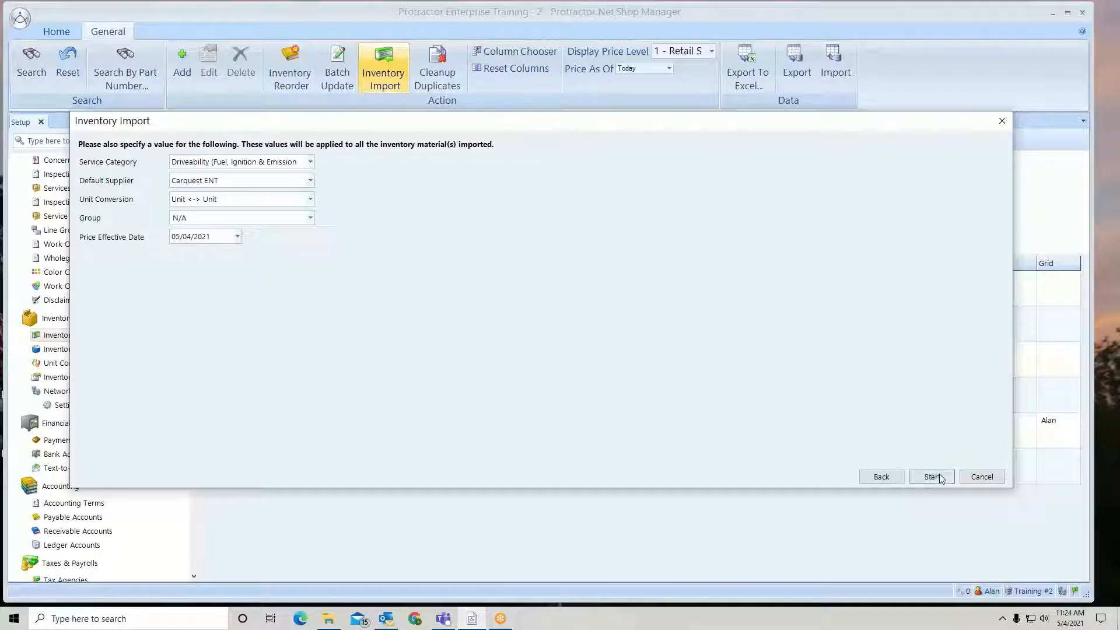
- Start the import, confirm continuing, and close the import dialog
left_click(933, 476)
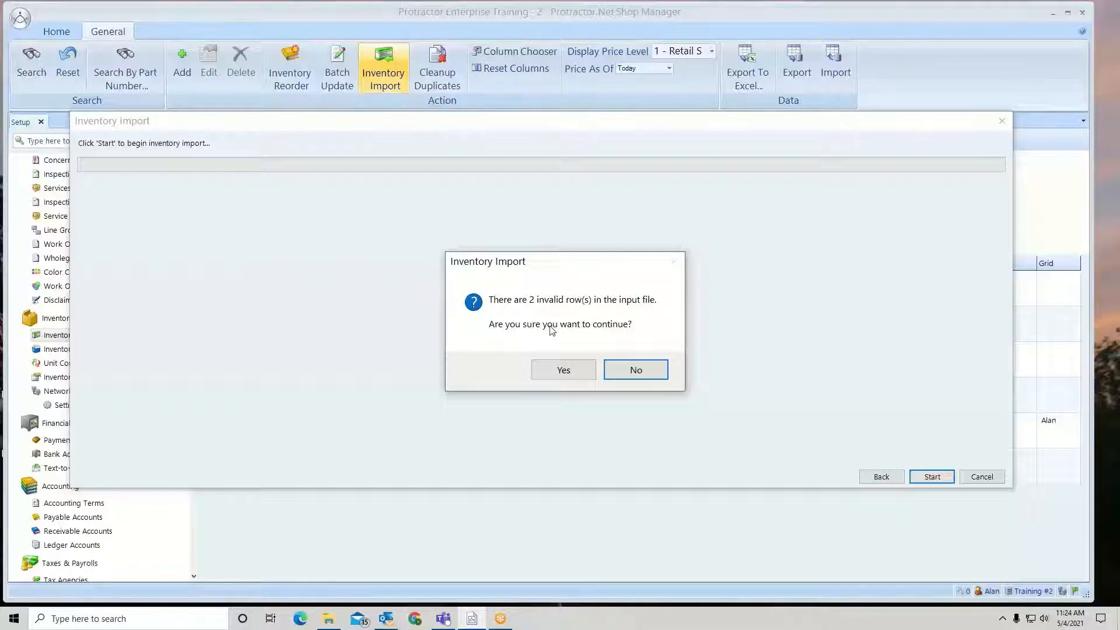
left_click(551, 371)
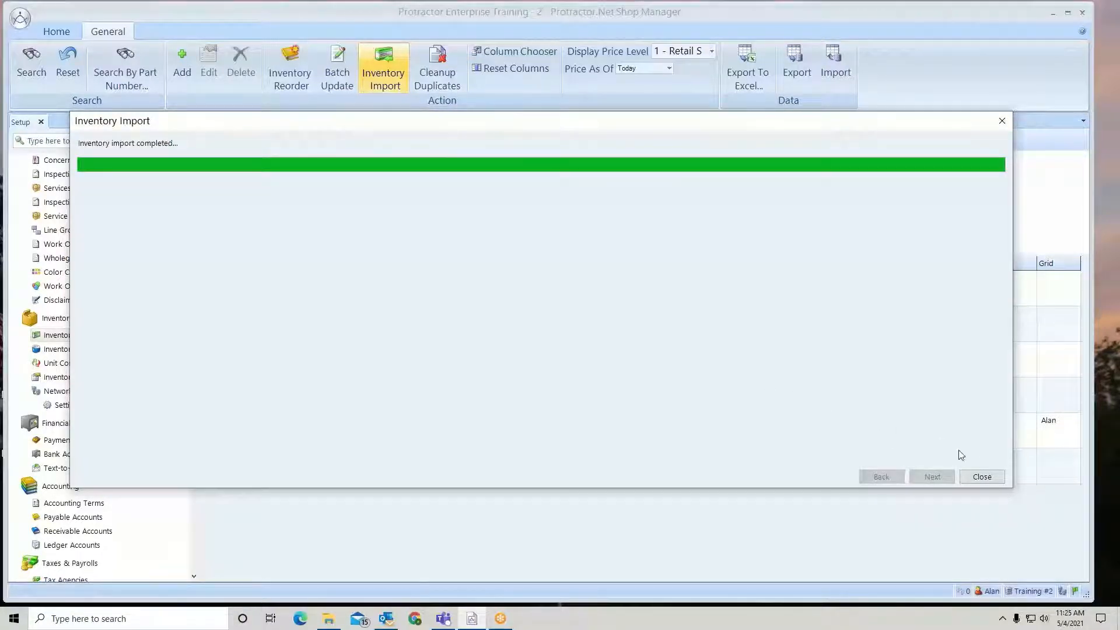
left_click(982, 477)
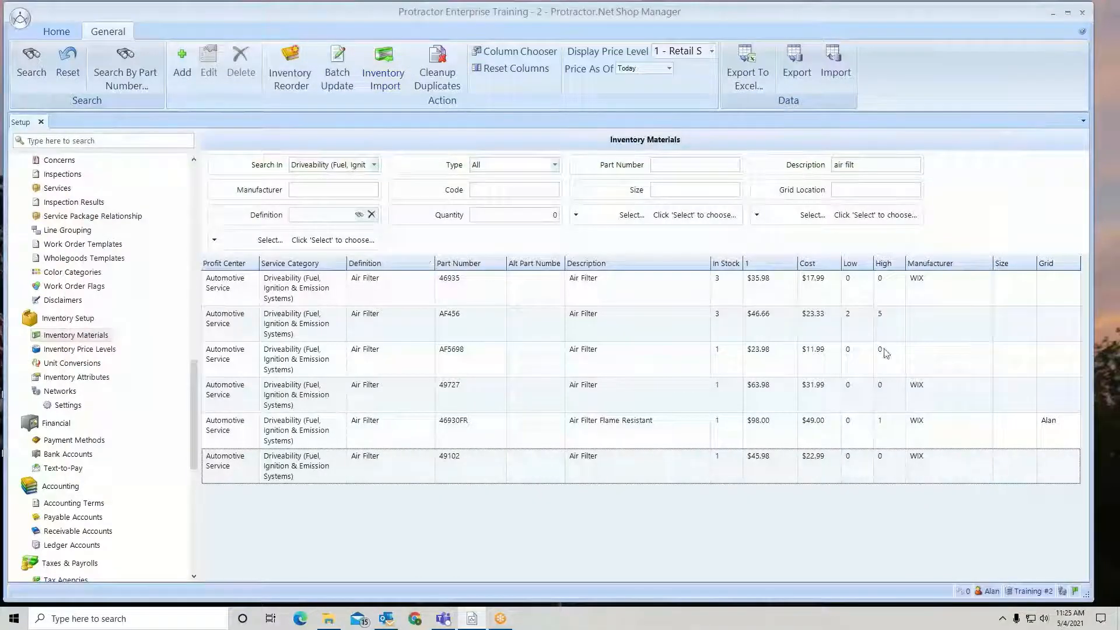
- Rerun the inventory search and scroll through the imported air filter parts
left_click(28, 57)
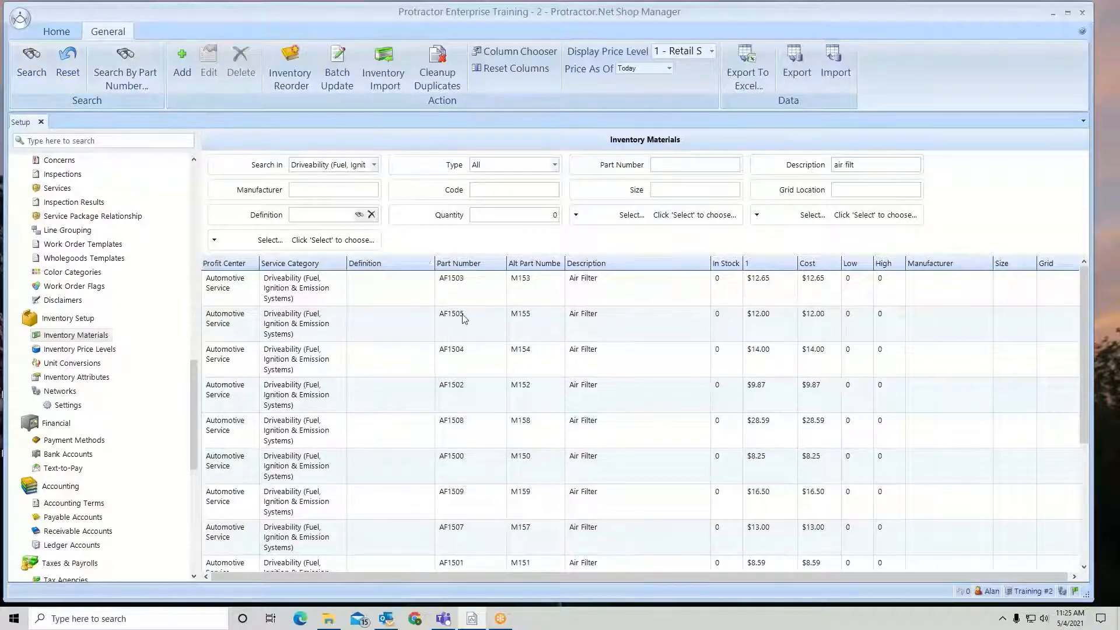
scroll(469, 409, "down", 1)
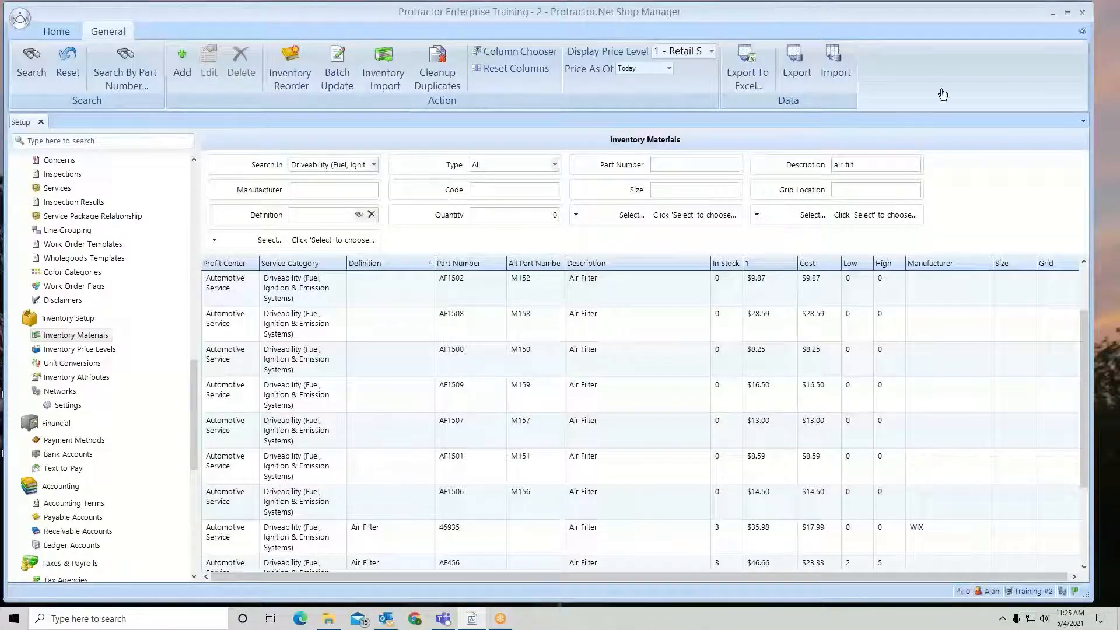
- Open Training Inventory Import Template 04182021-Invalid.xlsx from the desktop to inspect it, close it, and return to the shop manager
left_click(1053, 14)
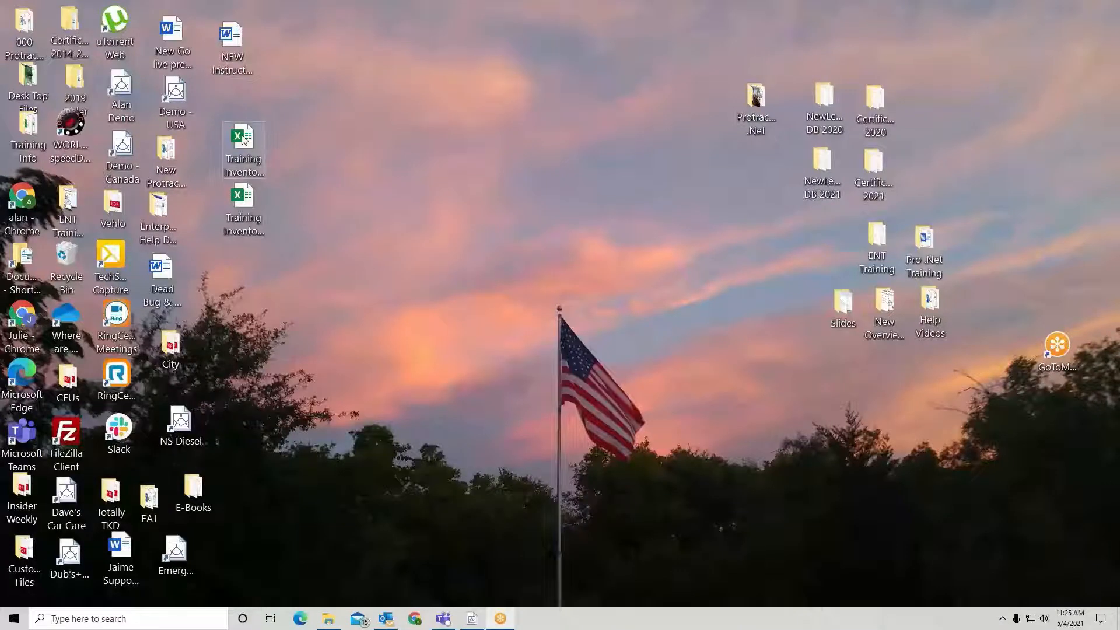
left_click(249, 163)
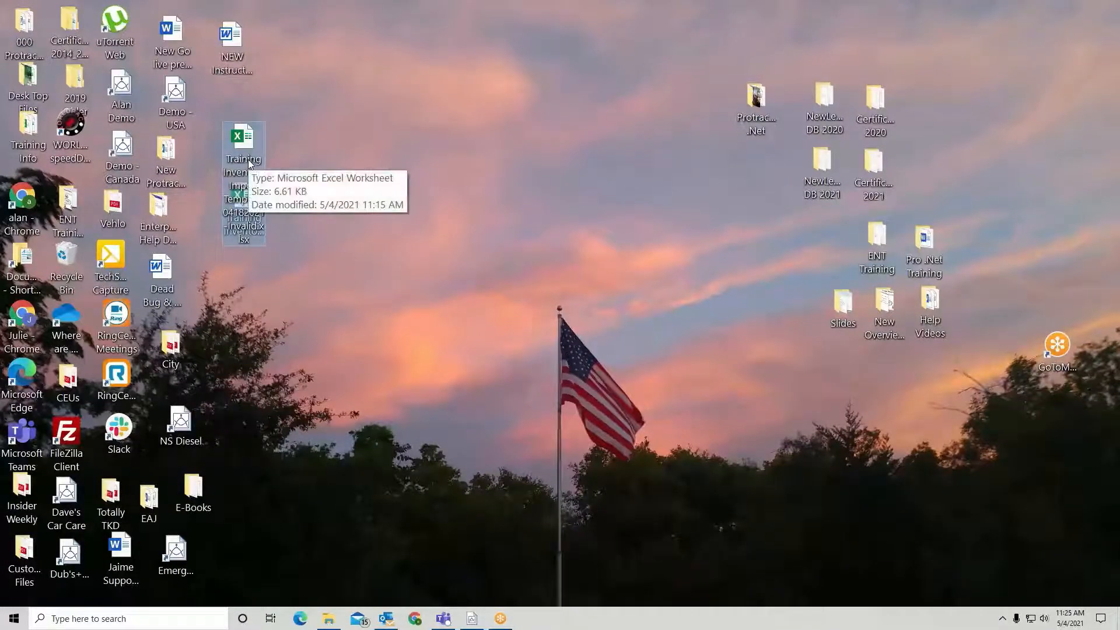
double_click(247, 160)
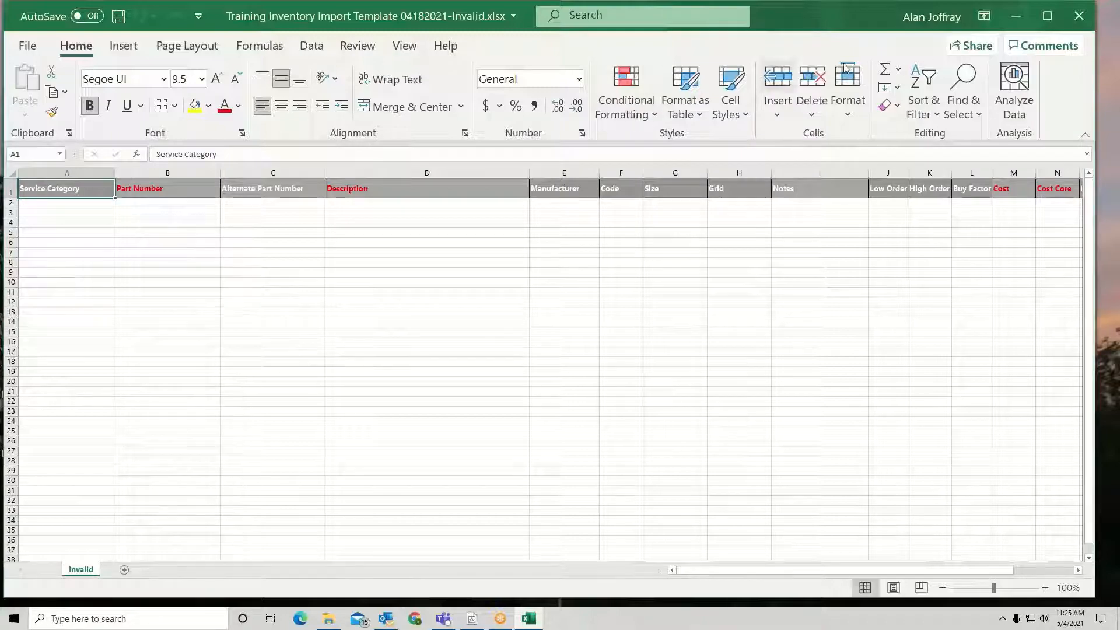
left_click(1079, 17)
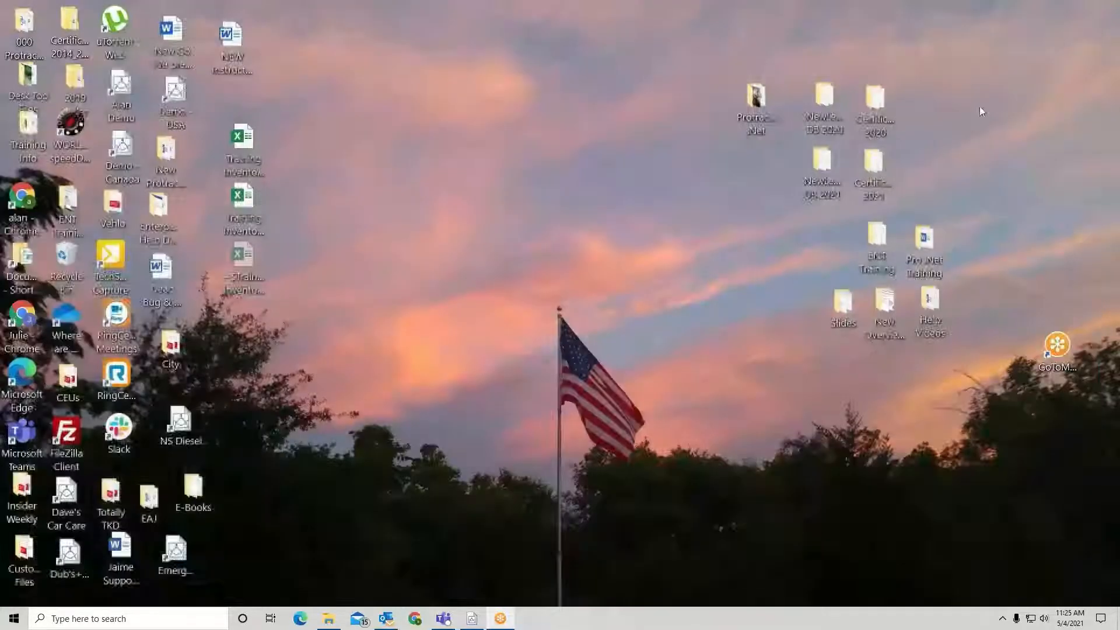
left_click(474, 619)
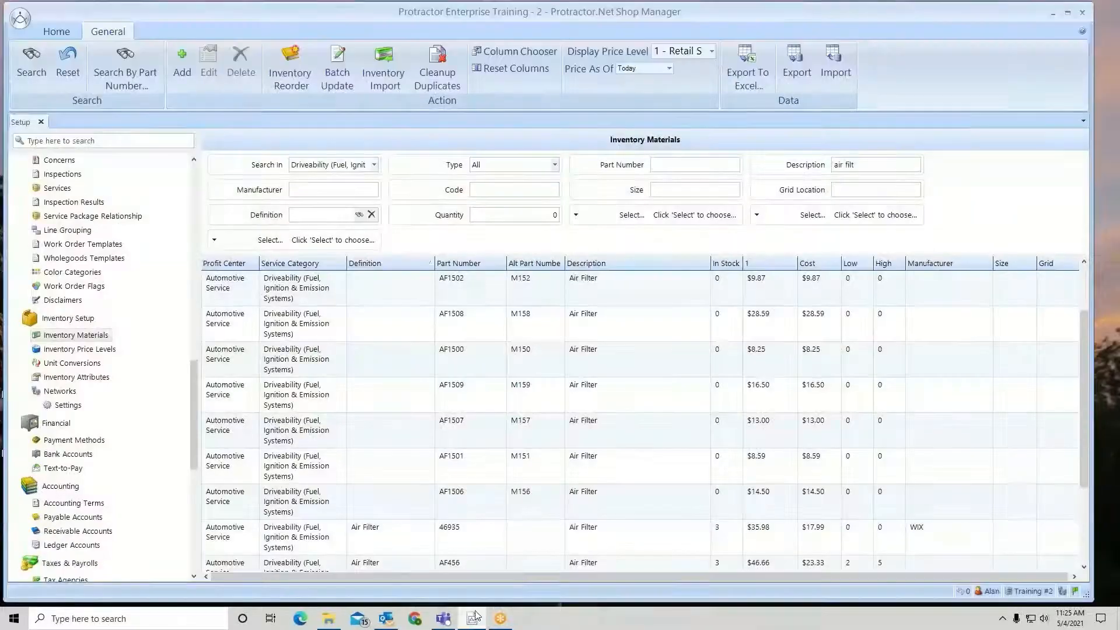